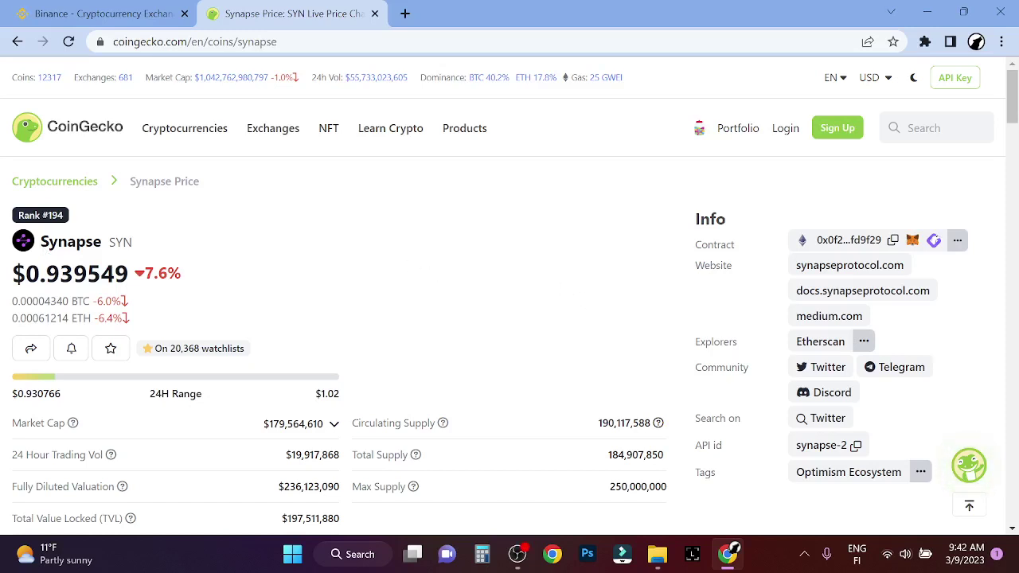
Highlight the 'Synapse SYN' name on CoinGecko's Synapse page, then clear the selection.
{"action": "left_click_drag", "start_coordinate": [142, 243], "coordinate": [58, 241]}
{"action": "left_click", "coordinate": [197, 229]}
On Binance's spot page, filter the trading pairs by 'syn' to show SYN/BTC and SYN/USDT.
{"action": "left_click", "coordinate": [134, 6]}
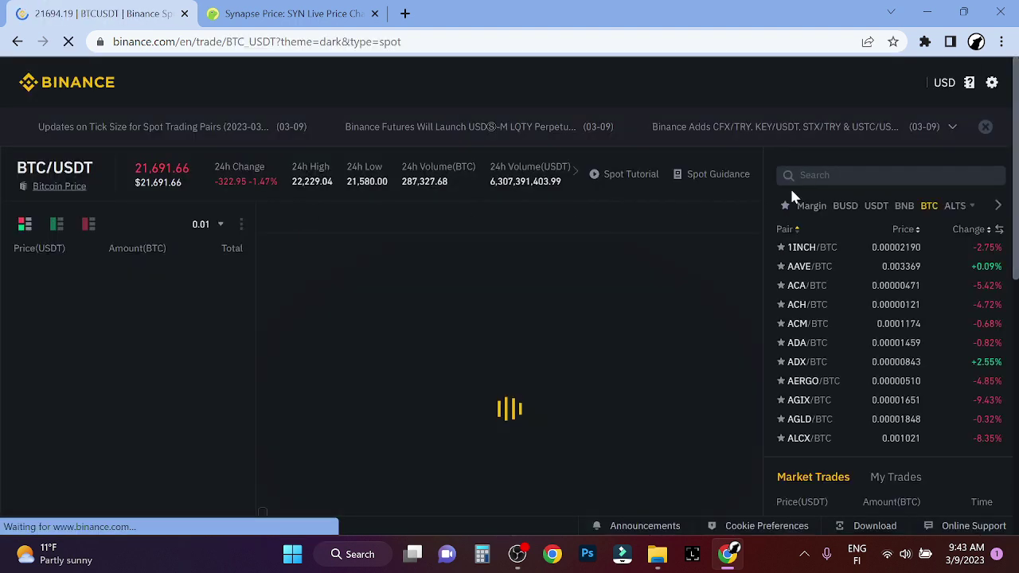
{"action": "left_click", "coordinate": [842, 175]}
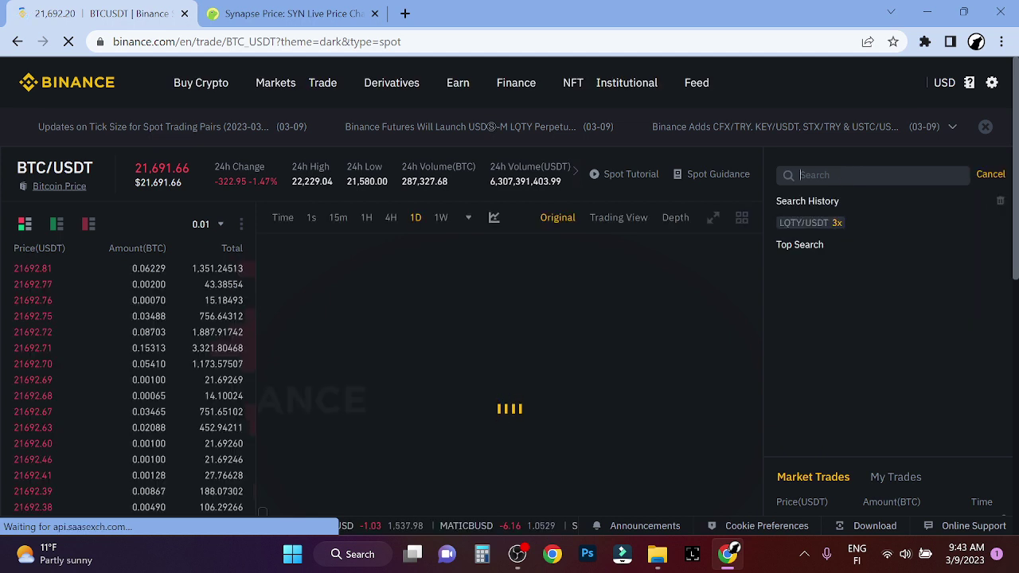
{"action": "type", "text": "syn"}
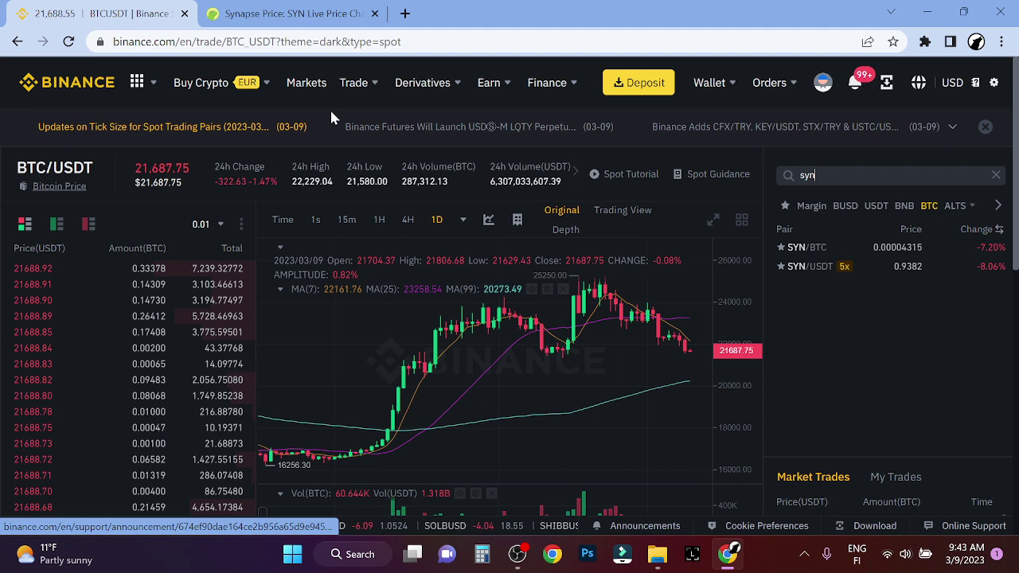
{"action": "mouse_move", "coordinate": [201, 82]}
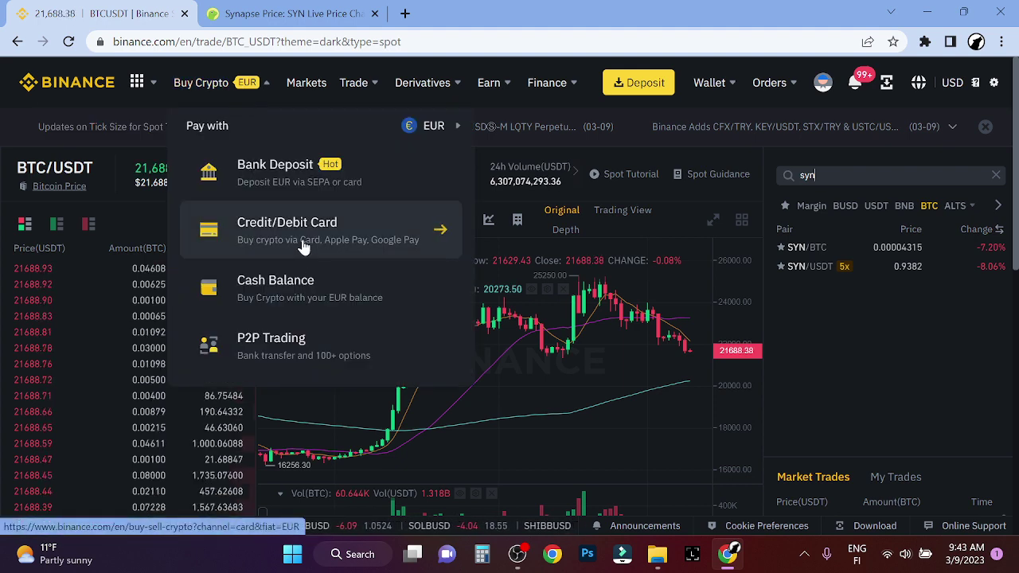
Fill the Buy Crypto card form with USDT to receive and 2400 EUR to spend (≈2475.79 USDT).
{"action": "left_click", "coordinate": [304, 246]}
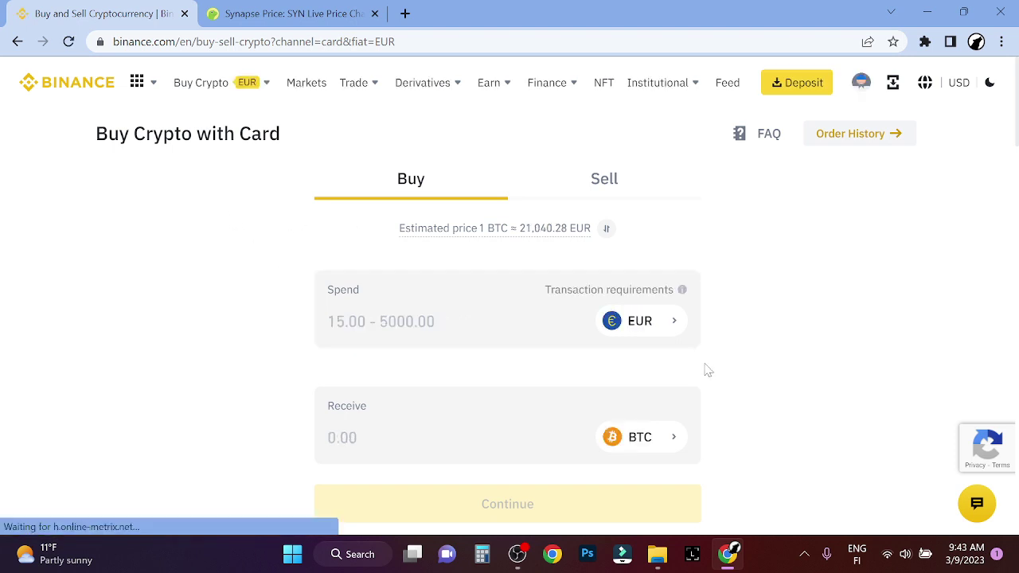
{"action": "scroll", "coordinate": [707, 369], "scroll_direction": "down", "scroll_amount": 1}
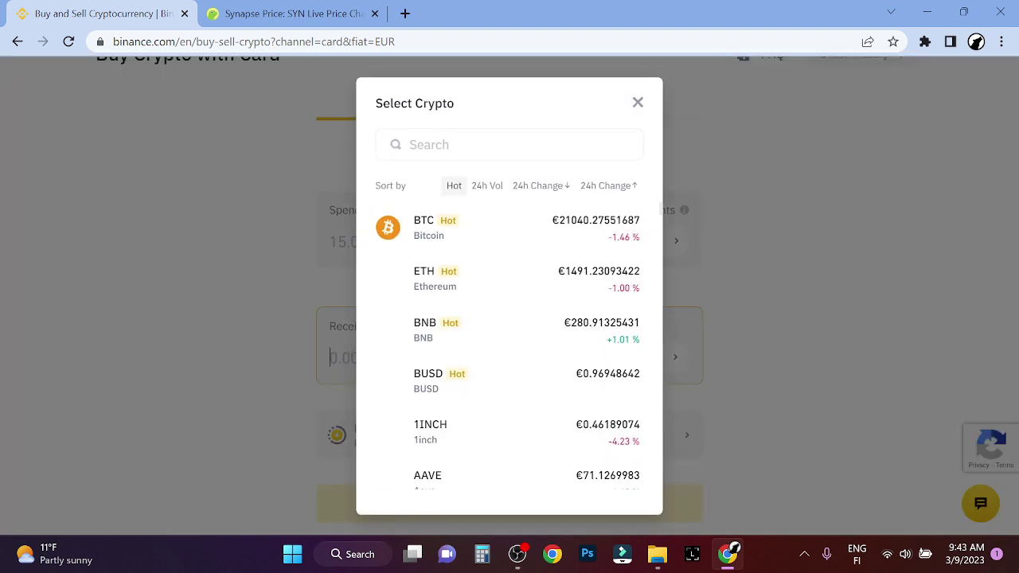
{"action": "left_click", "coordinate": [526, 155]}
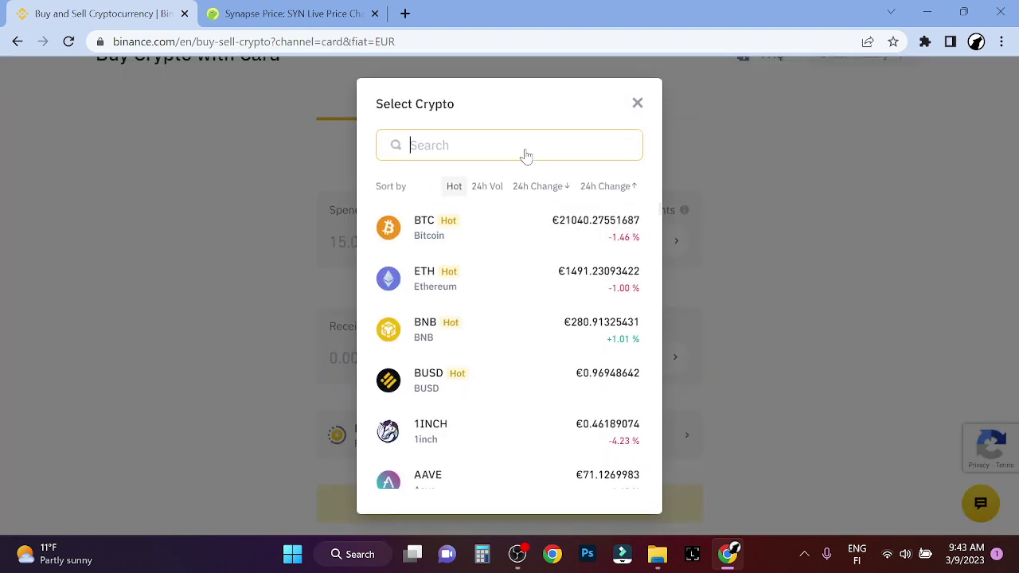
{"action": "type", "text": "USD"}
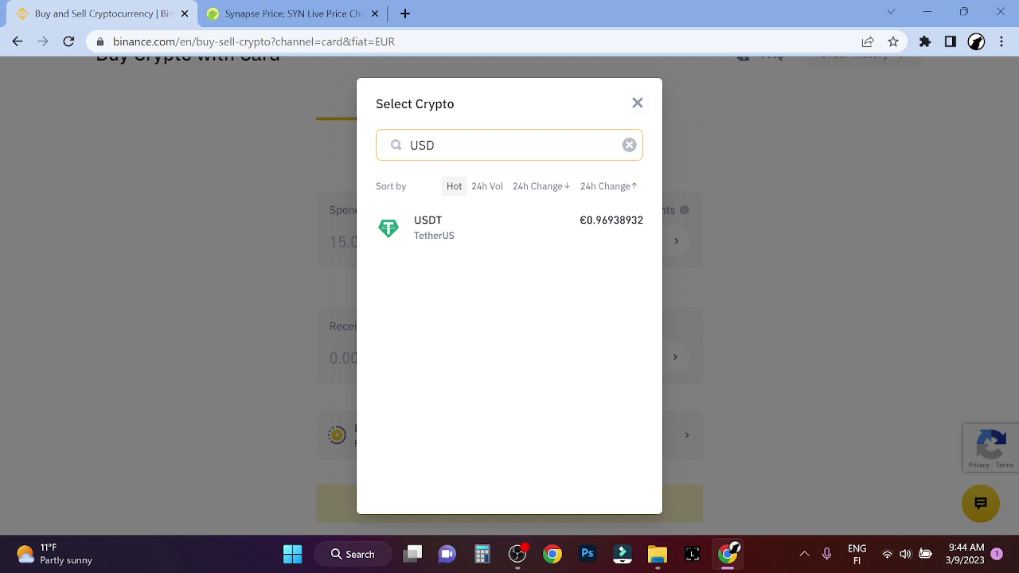
{"action": "left_click", "coordinate": [421, 243]}
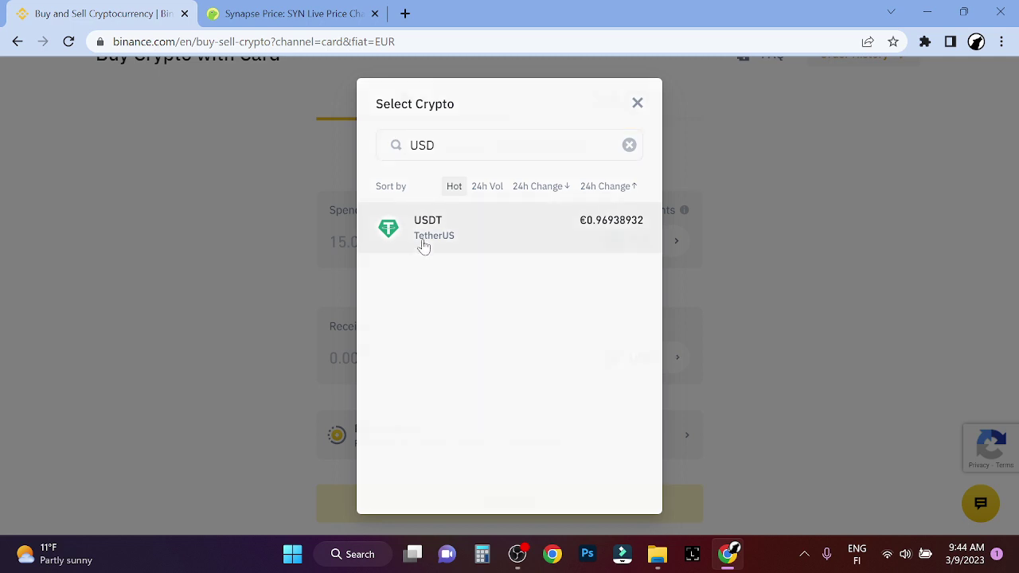
{"action": "type", "text": "2"}
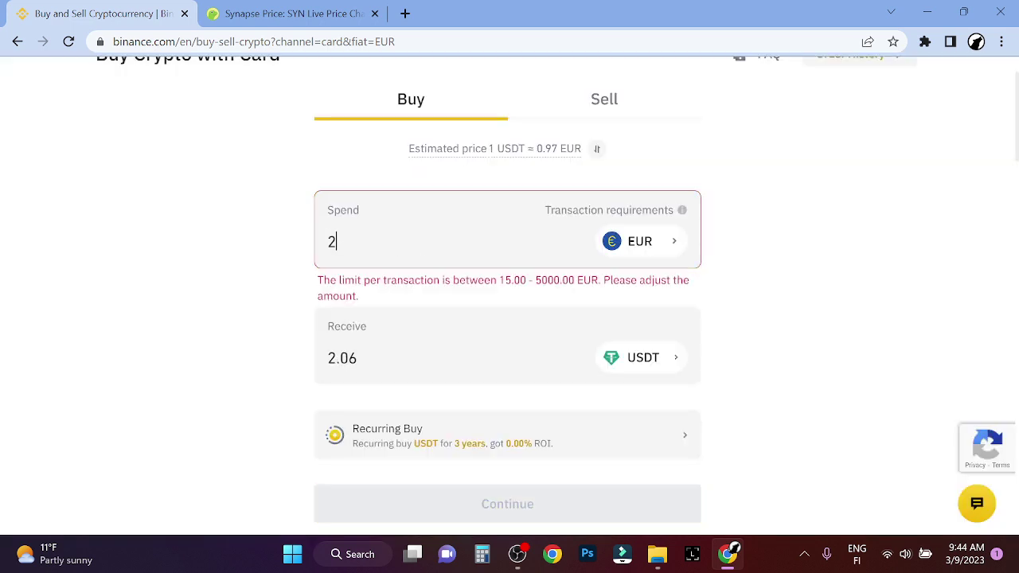
{"action": "type", "text": "400"}
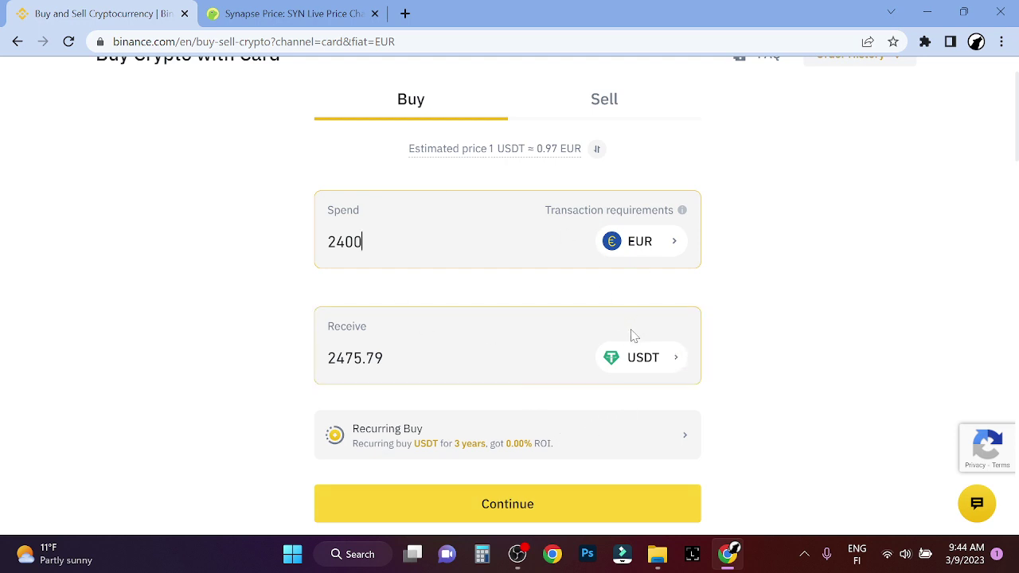
{"action": "scroll", "coordinate": [489, 295], "scroll_direction": "up", "scroll_amount": 1}
{"action": "scroll", "coordinate": [488, 296], "scroll_direction": "down", "scroll_amount": 2}
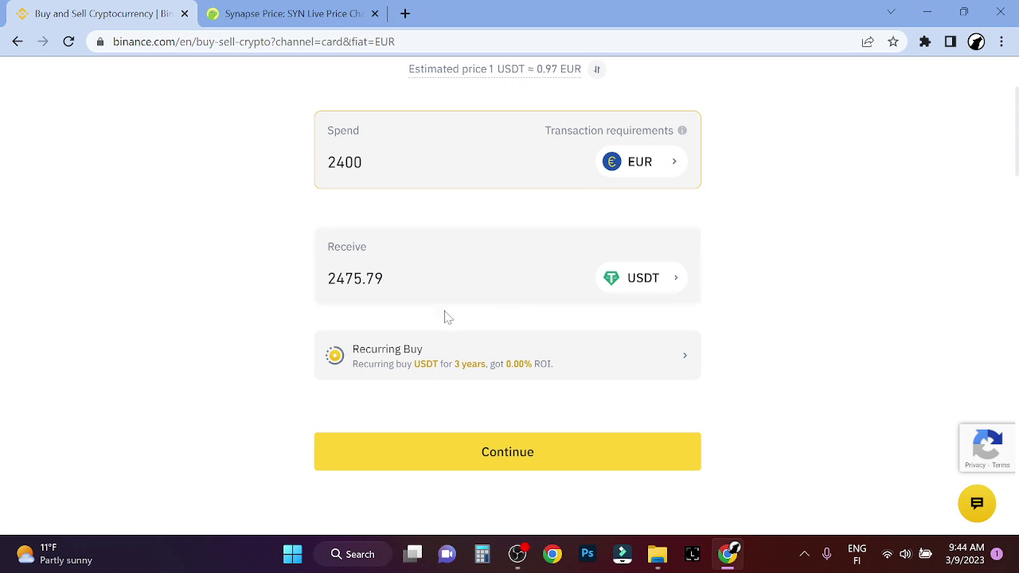
{"action": "scroll", "coordinate": [782, 275], "scroll_direction": "up", "scroll_amount": 2}
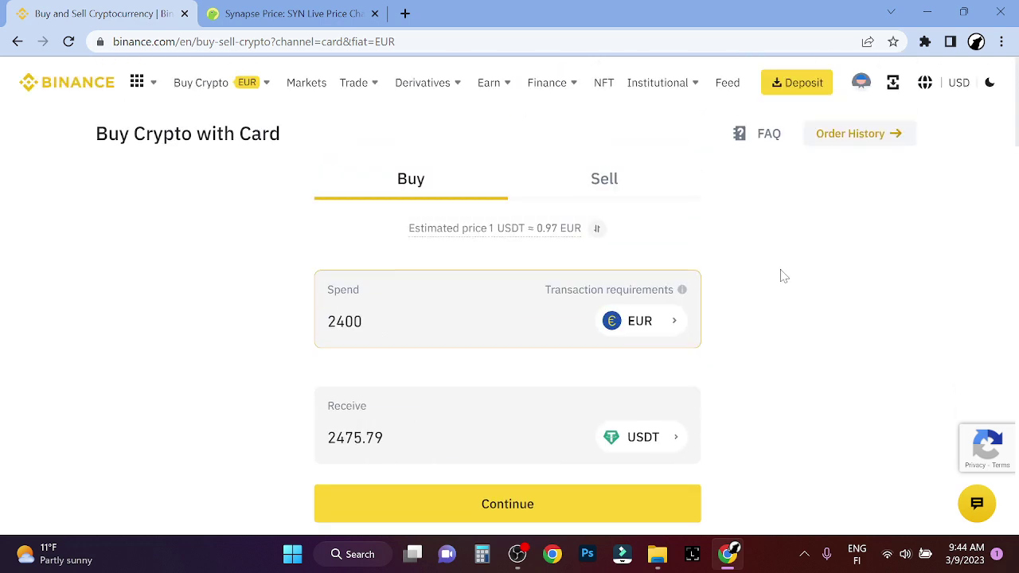
Review the Fiat and Spot wallet coin balances, then go back to the BTC/USDT spot page.
{"action": "left_click", "coordinate": [862, 84]}
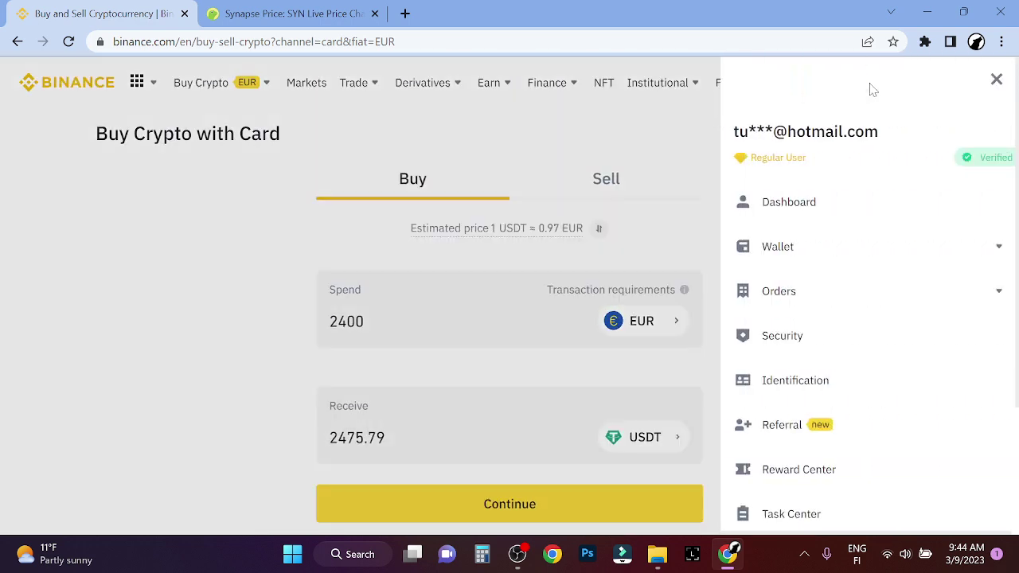
{"action": "left_click", "coordinate": [847, 253]}
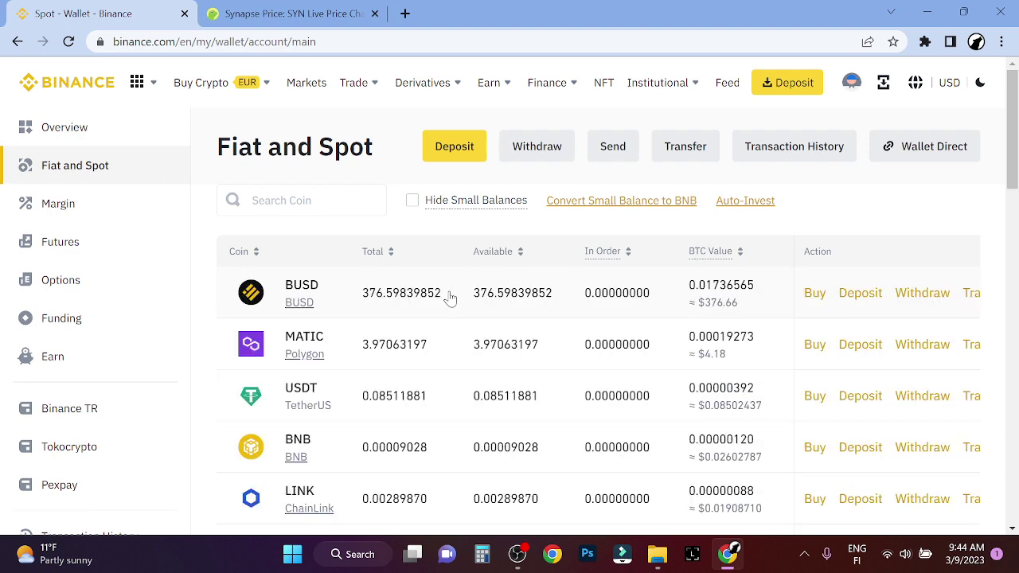
{"action": "scroll", "coordinate": [380, 387], "scroll_direction": "down", "scroll_amount": 1}
{"action": "scroll", "coordinate": [338, 376], "scroll_direction": "down", "scroll_amount": 2}
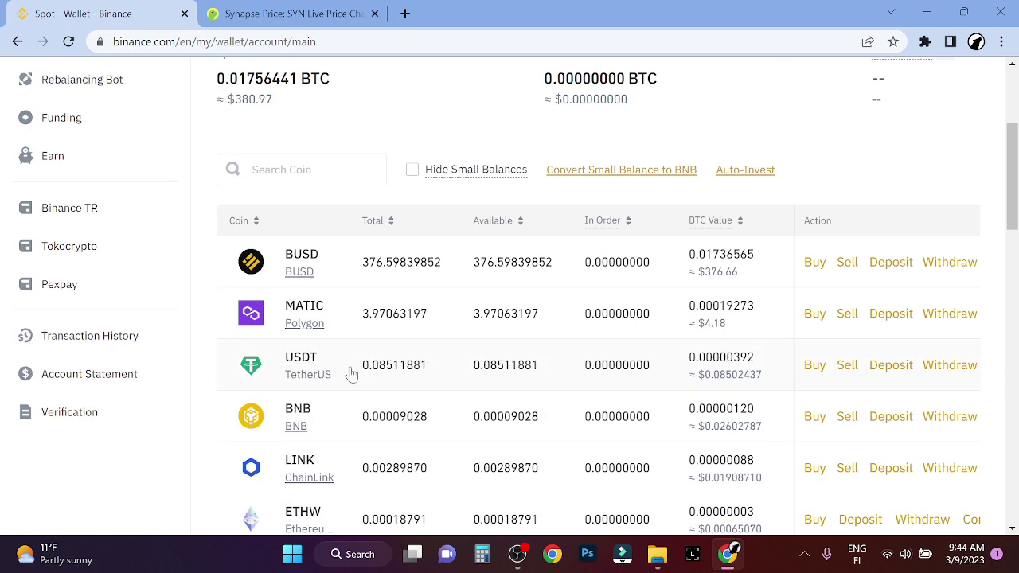
{"action": "scroll", "coordinate": [351, 374], "scroll_direction": "up", "scroll_amount": 3}
{"action": "mouse_move", "coordinate": [354, 83]}
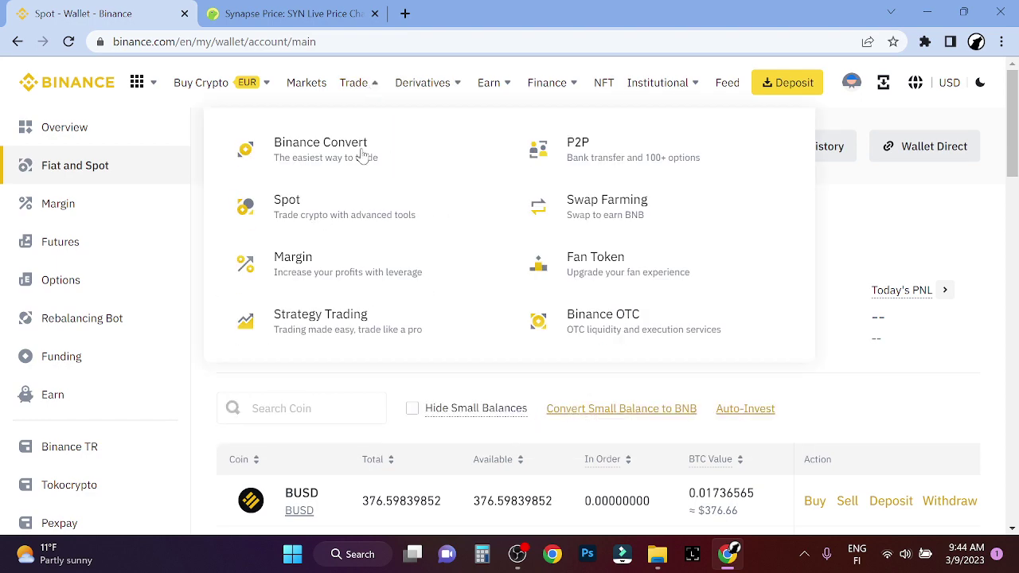
{"action": "left_click", "coordinate": [346, 200]}
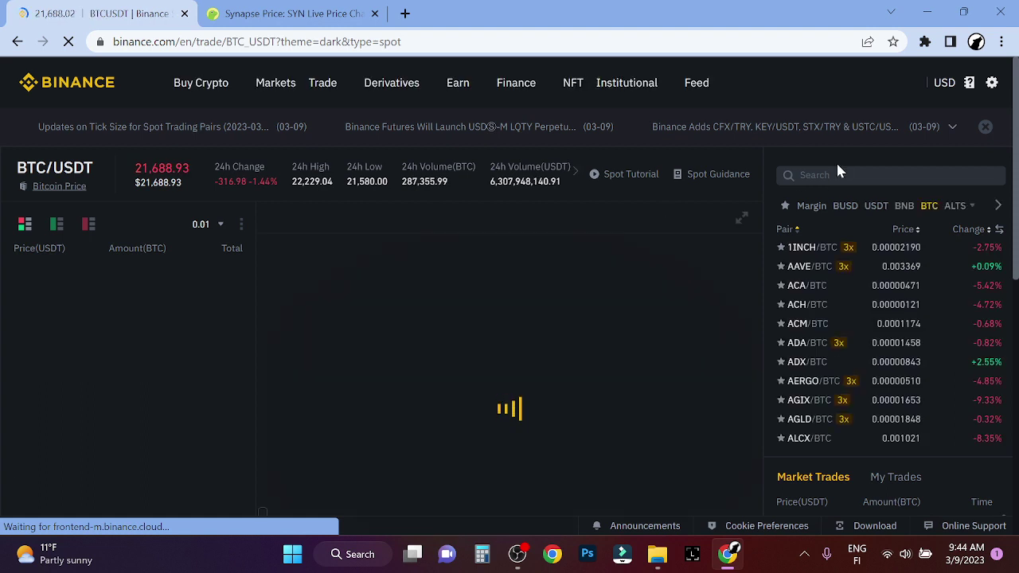
Search 'syn' and open the SYN/USDT spot trading pair.
{"action": "left_click", "coordinate": [875, 175]}
{"action": "type", "text": "syn"}
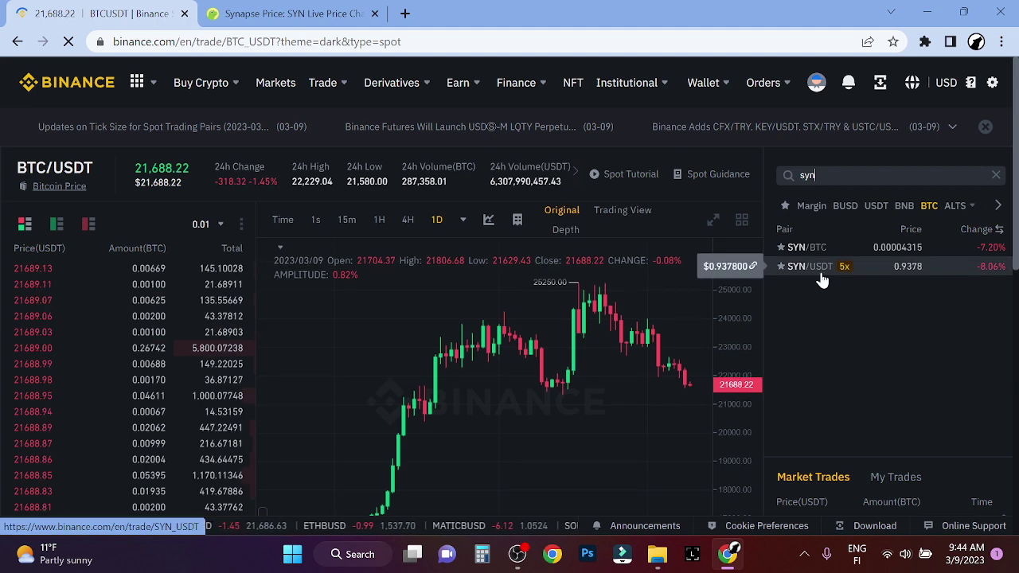
{"action": "left_click", "coordinate": [820, 268]}
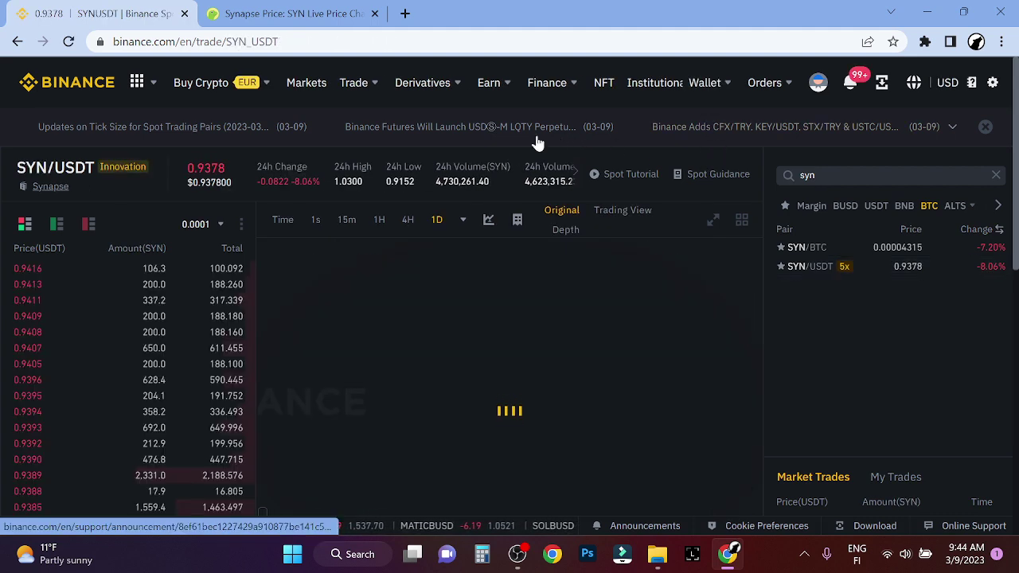
{"action": "scroll", "coordinate": [398, 289], "scroll_direction": "down", "scroll_amount": 2}
{"action": "scroll", "coordinate": [495, 464], "scroll_direction": "down", "scroll_amount": 2}
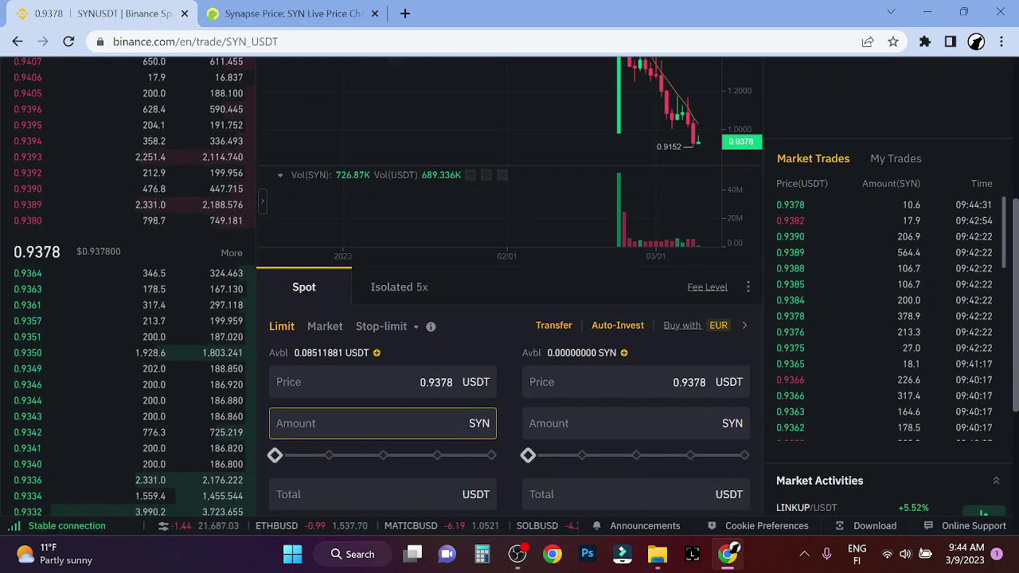
Set up a market buy of SYN using about 82% of the USDT balance and submit it.
{"action": "left_click", "coordinate": [338, 330]}
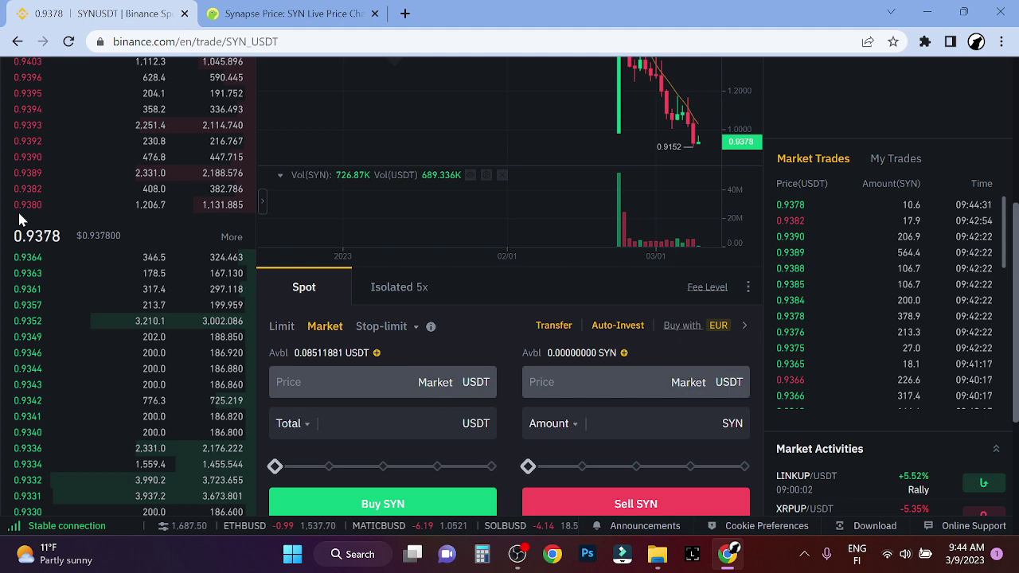
{"action": "scroll", "coordinate": [390, 325], "scroll_direction": "down", "scroll_amount": 2}
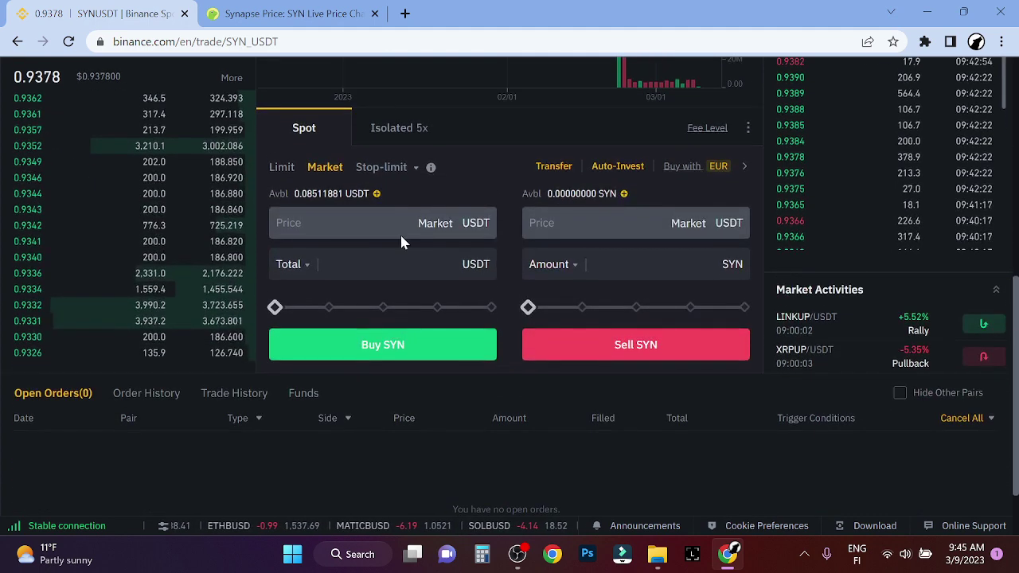
{"action": "scroll", "coordinate": [400, 235], "scroll_direction": "up", "scroll_amount": 1}
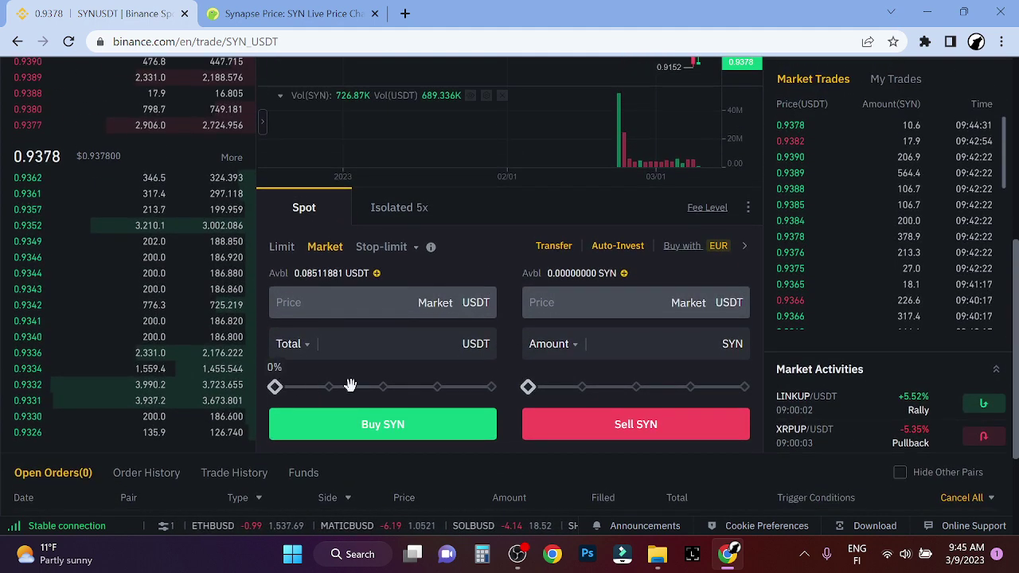
{"action": "left_click", "coordinate": [463, 387]}
{"action": "mouse_move", "coordinate": [488, 396]}
{"action": "left_mouse_down"}
{"action": "mouse_move", "coordinate": [387, 386]}
{"action": "mouse_move", "coordinate": [452, 387]}
{"action": "left_mouse_up"}
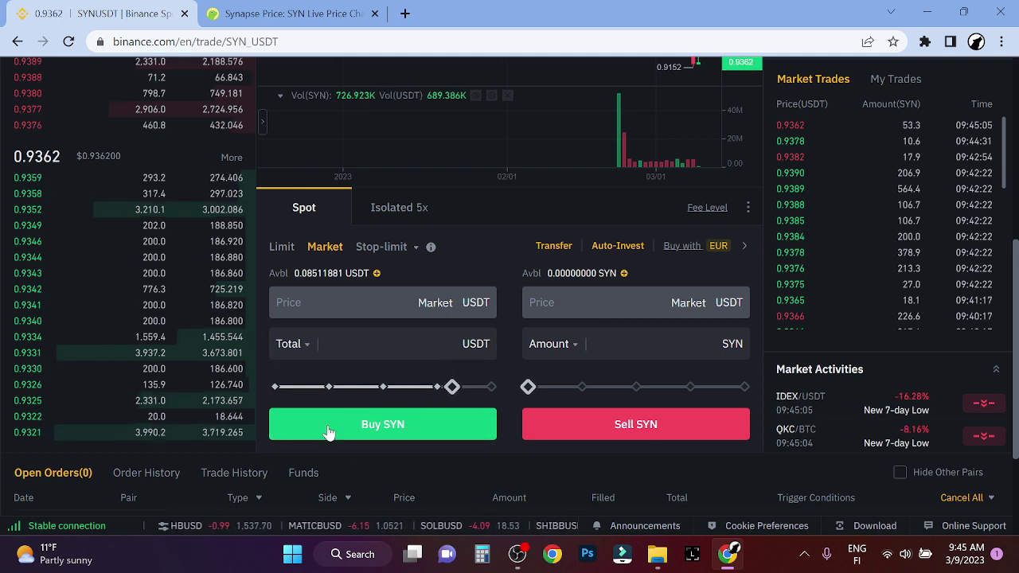
{"action": "left_click", "coordinate": [390, 424]}
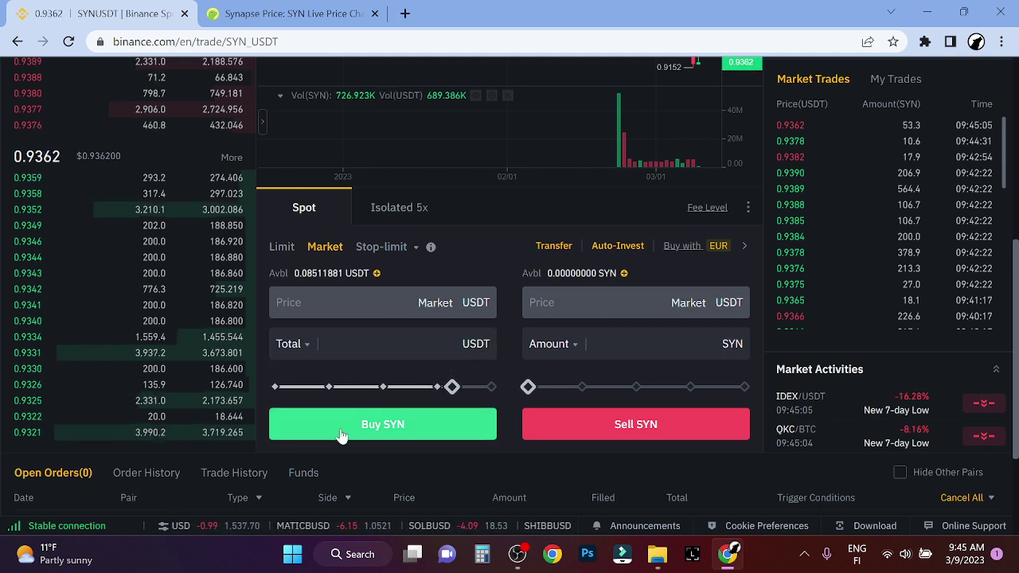
{"action": "left_click", "coordinate": [391, 426]}
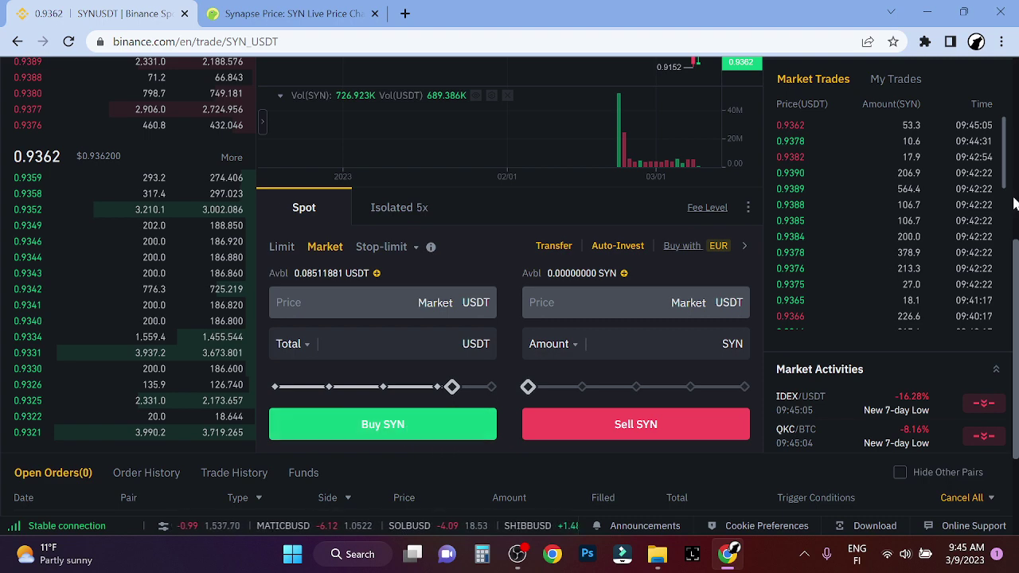
{"action": "scroll", "coordinate": [732, 311], "scroll_direction": "up", "scroll_amount": 5}
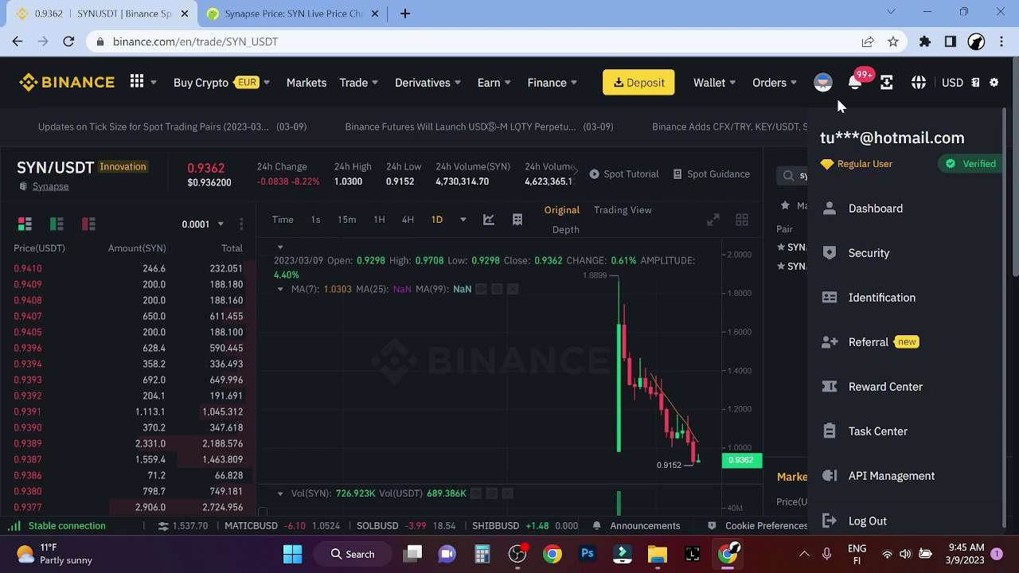
{"action": "mouse_move", "coordinate": [714, 83]}
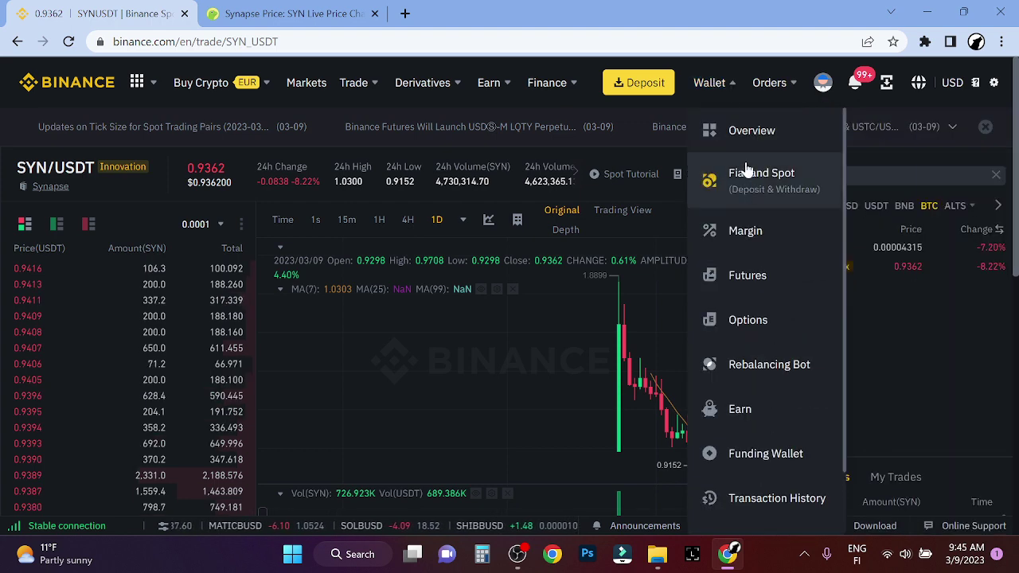
Try the SYN sell slider on SYN/USDT, then return to CoinGecko's Synapse price page.
{"action": "scroll", "coordinate": [805, 207], "scroll_direction": "down", "scroll_amount": 1}
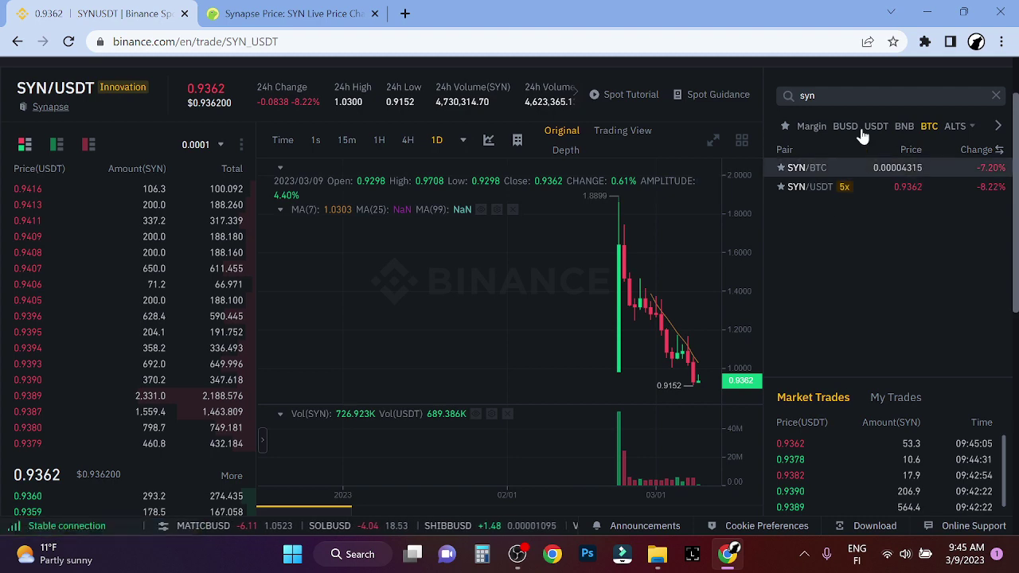
{"action": "scroll", "coordinate": [862, 137], "scroll_direction": "up", "scroll_amount": 1}
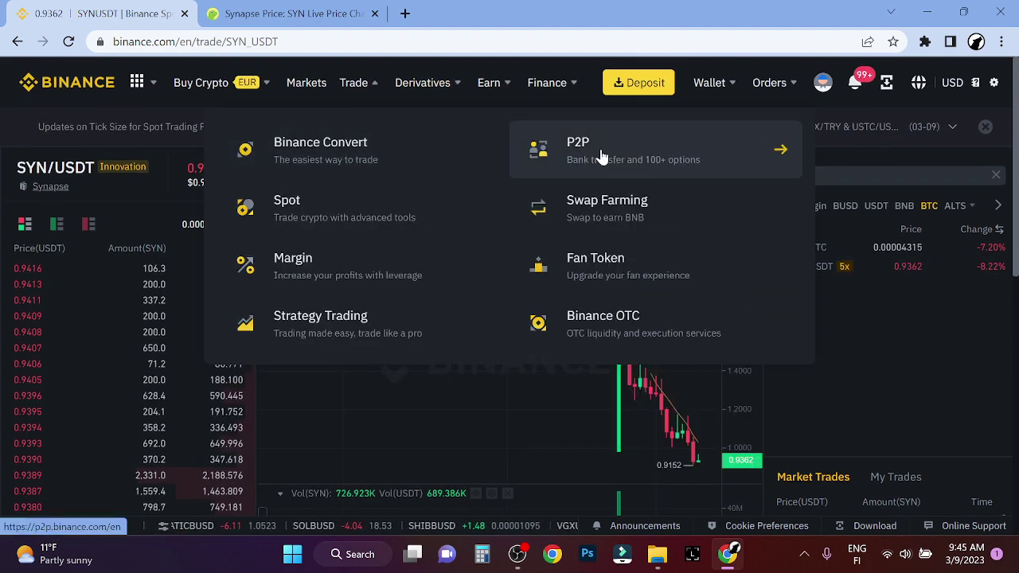
{"action": "scroll", "coordinate": [820, 199], "scroll_direction": "down", "scroll_amount": 2}
{"action": "scroll", "coordinate": [597, 364], "scroll_direction": "down", "scroll_amount": 2}
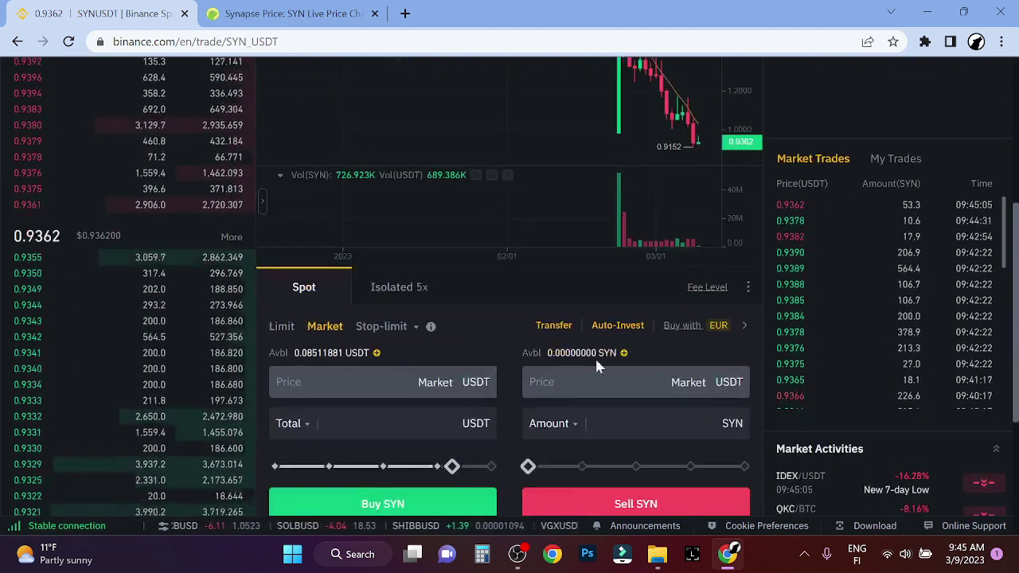
{"action": "scroll", "coordinate": [596, 366], "scroll_direction": "down", "scroll_amount": 1}
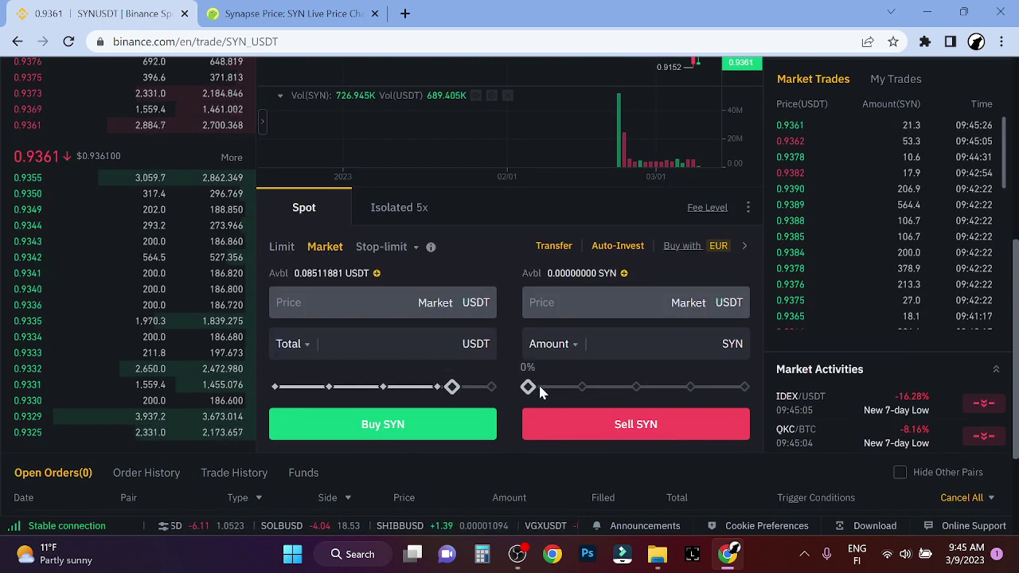
{"action": "mouse_move", "coordinate": [730, 393]}
{"action": "left_mouse_down"}
{"action": "mouse_move", "coordinate": [739, 382]}
{"action": "mouse_move", "coordinate": [711, 398]}
{"action": "mouse_move", "coordinate": [722, 387]}
{"action": "left_mouse_up"}
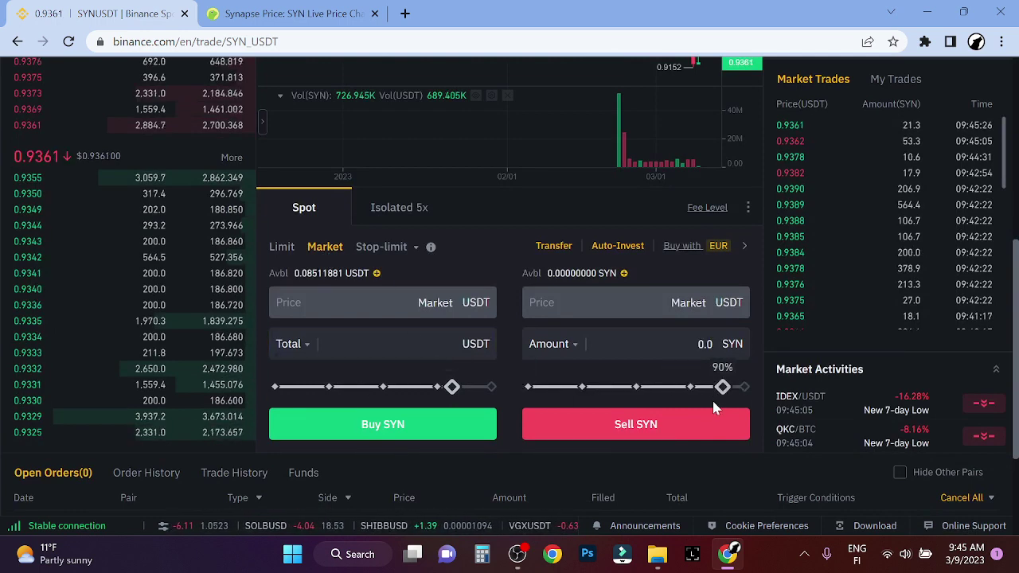
{"action": "scroll", "coordinate": [716, 398], "scroll_direction": "up", "scroll_amount": 5}
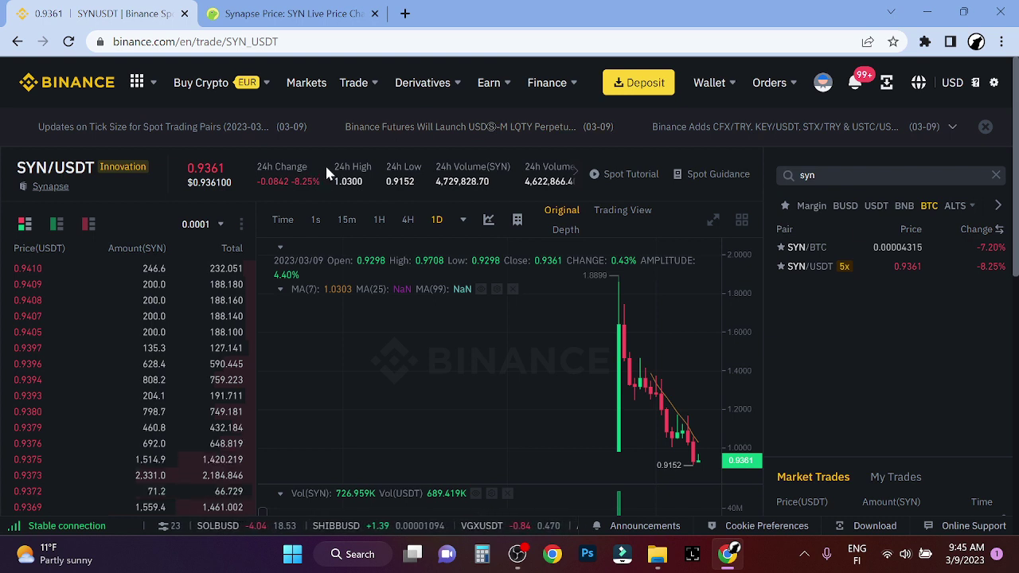
{"action": "left_click", "coordinate": [286, 14]}
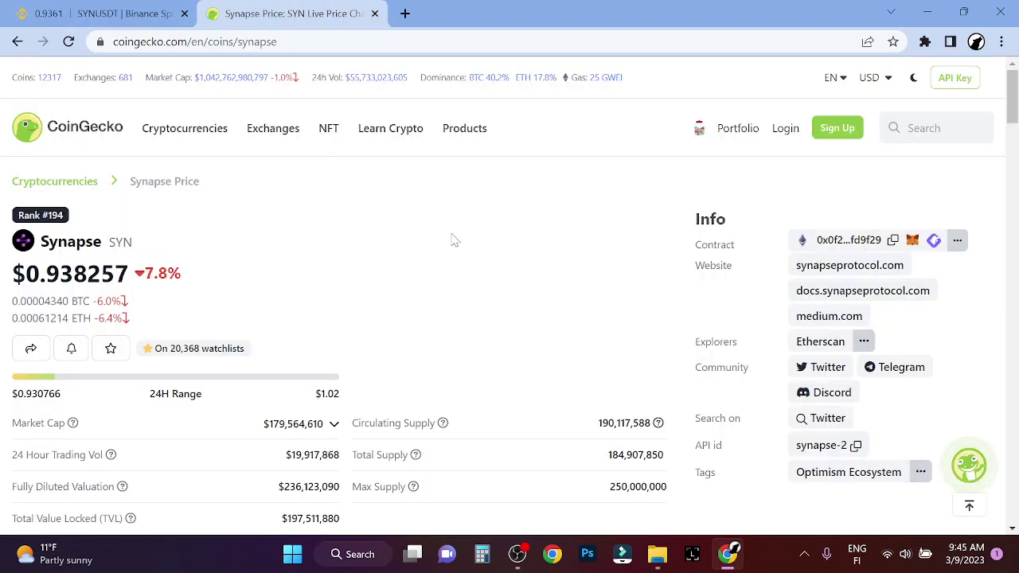